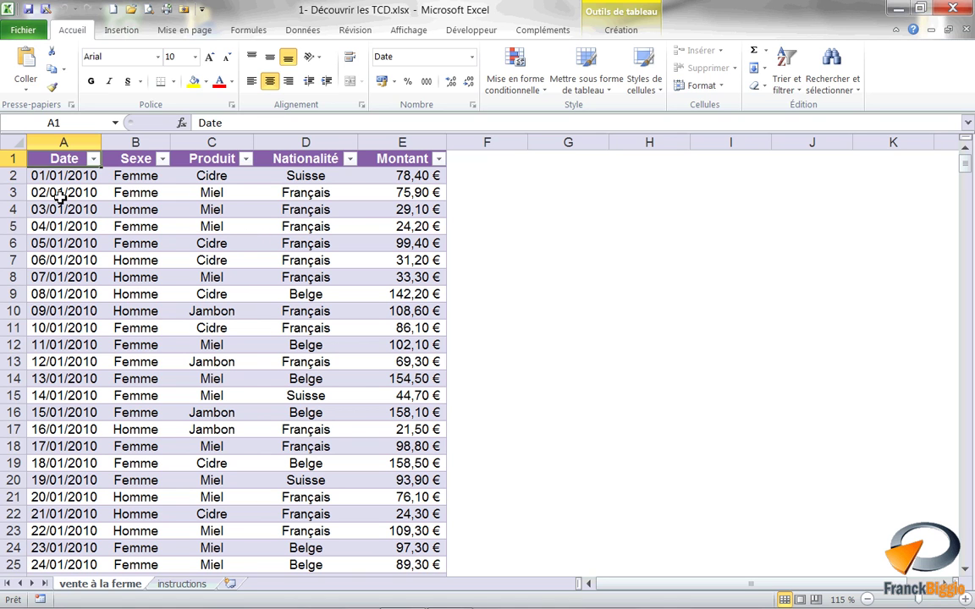
Insert a pivot table from Liste_des_ventes on a new worksheet (Feuil2)
left_click(118, 30)
left_click(44, 60)
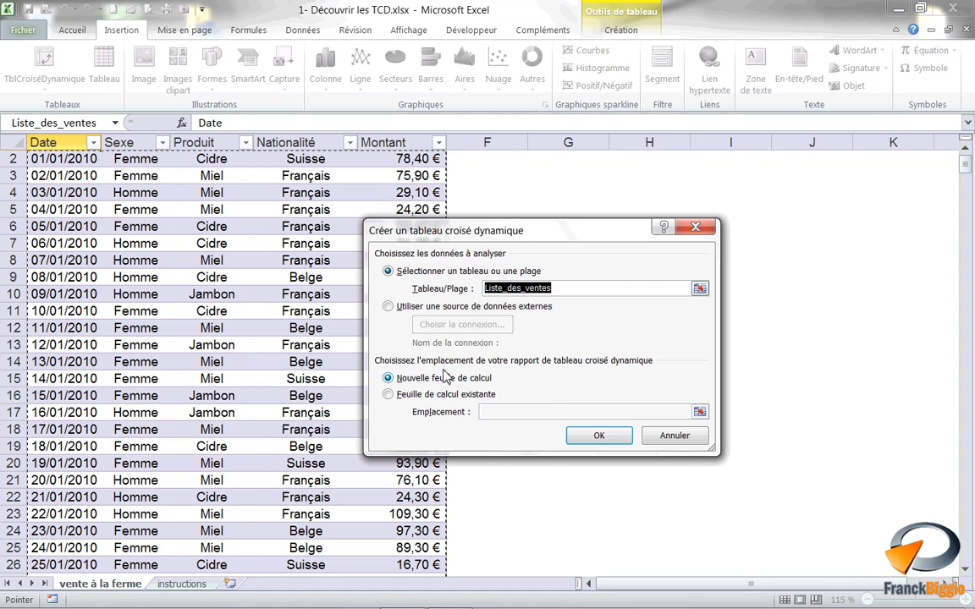
left_click(599, 436)
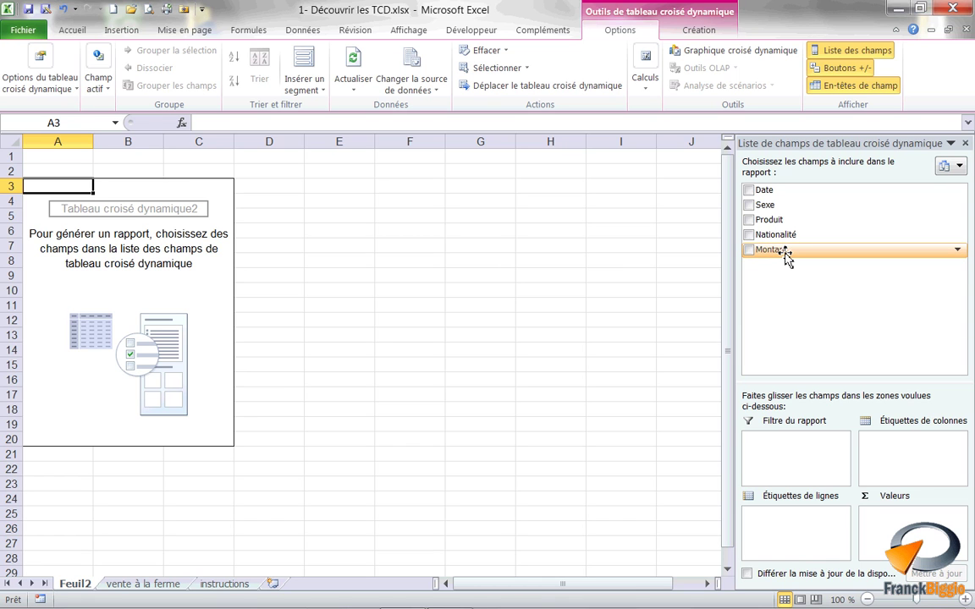
Add Montant to the Valeurs area as Somme de Montant, totalling 44399,9
left_click_drag(786, 250, 897, 525)
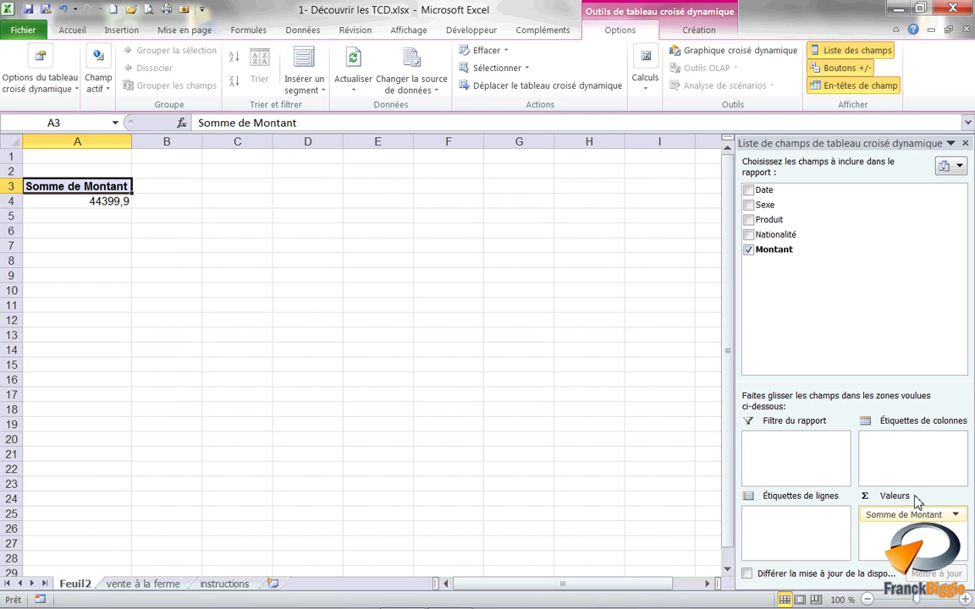
left_click(954, 515)
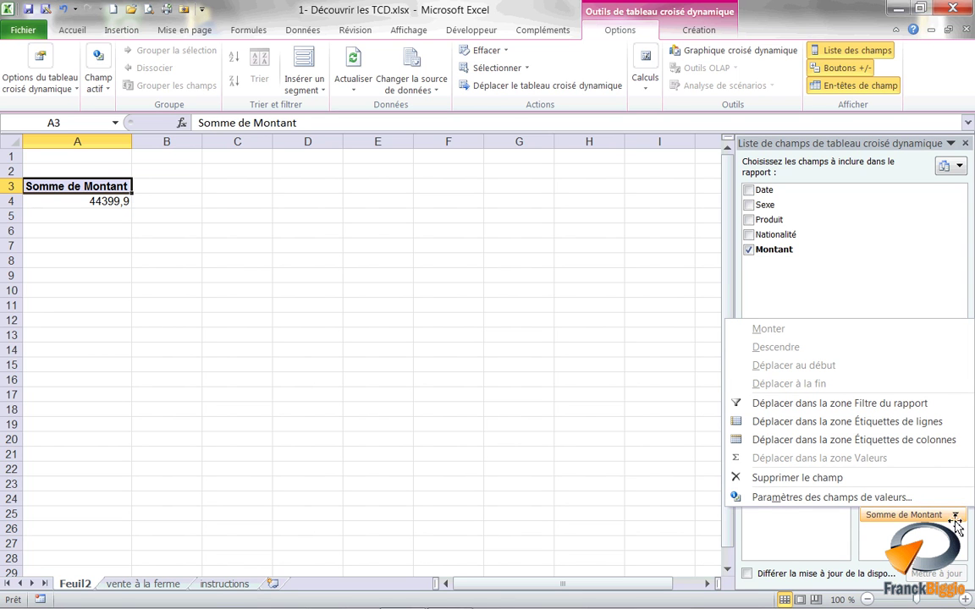
Give the value field the custom name CA and Monétaire euro format, showing 44 399,90 €
left_click(841, 500)
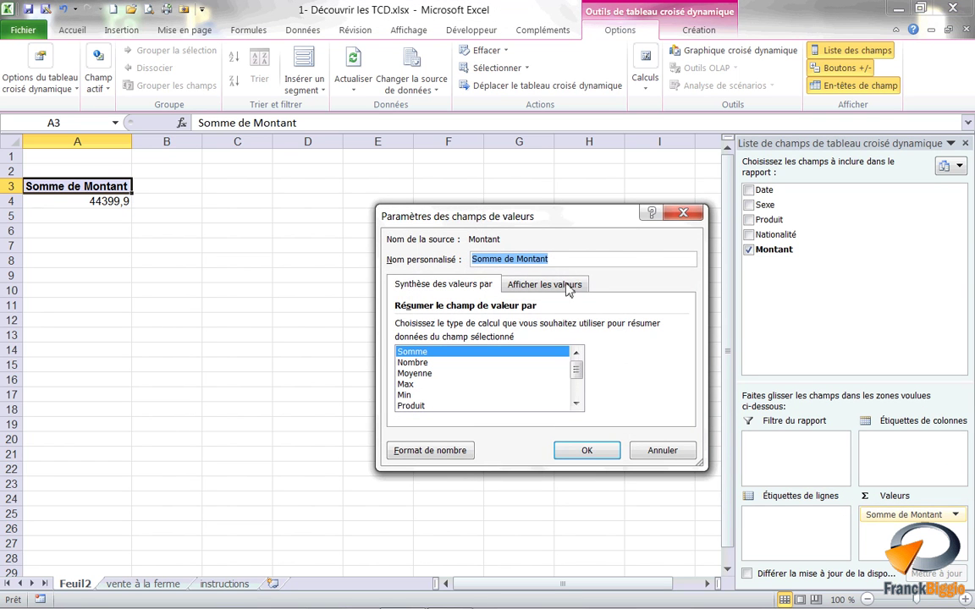
left_click_drag(518, 217, 427, 190)
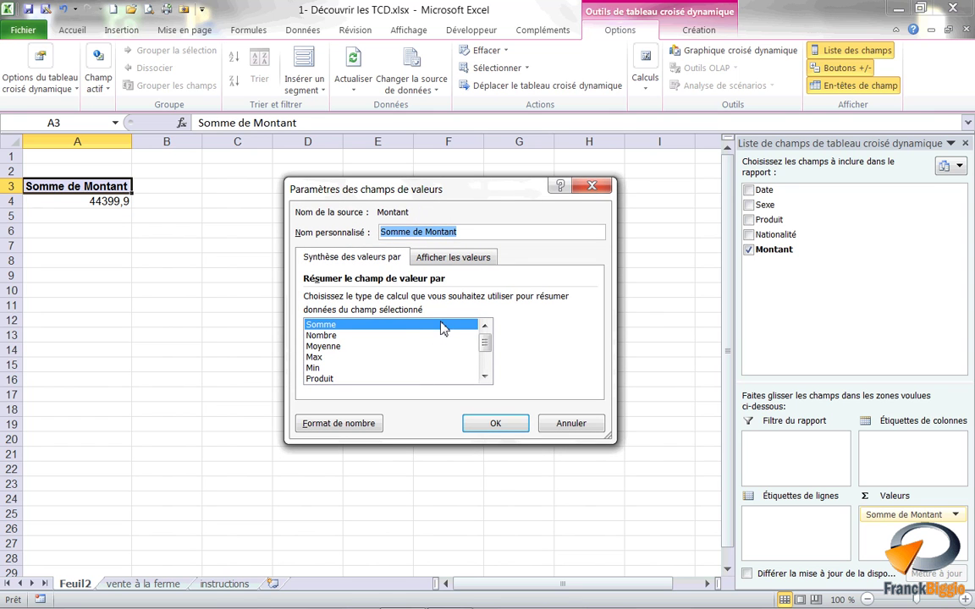
left_click(339, 423)
left_click(375, 240)
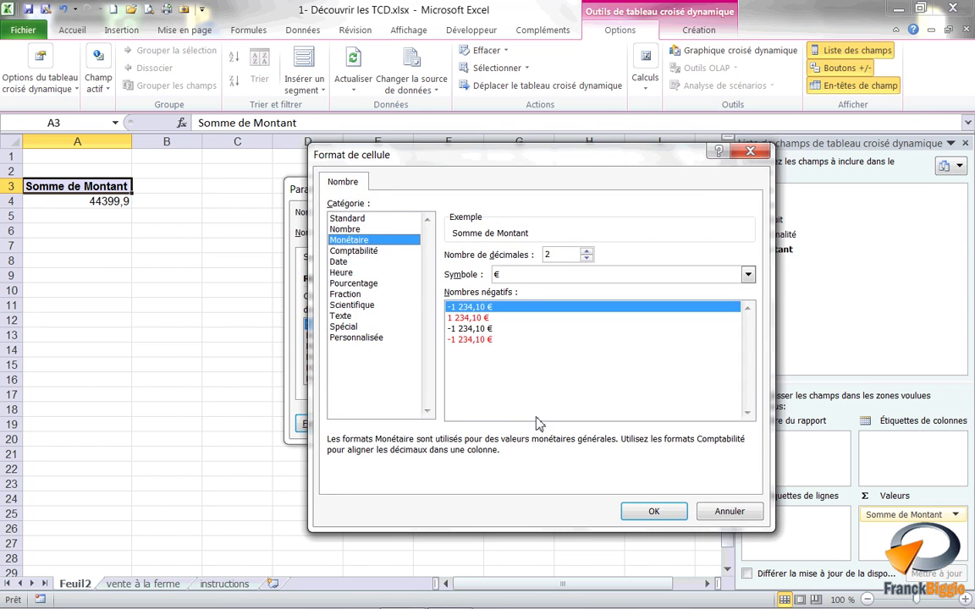
left_click(652, 513)
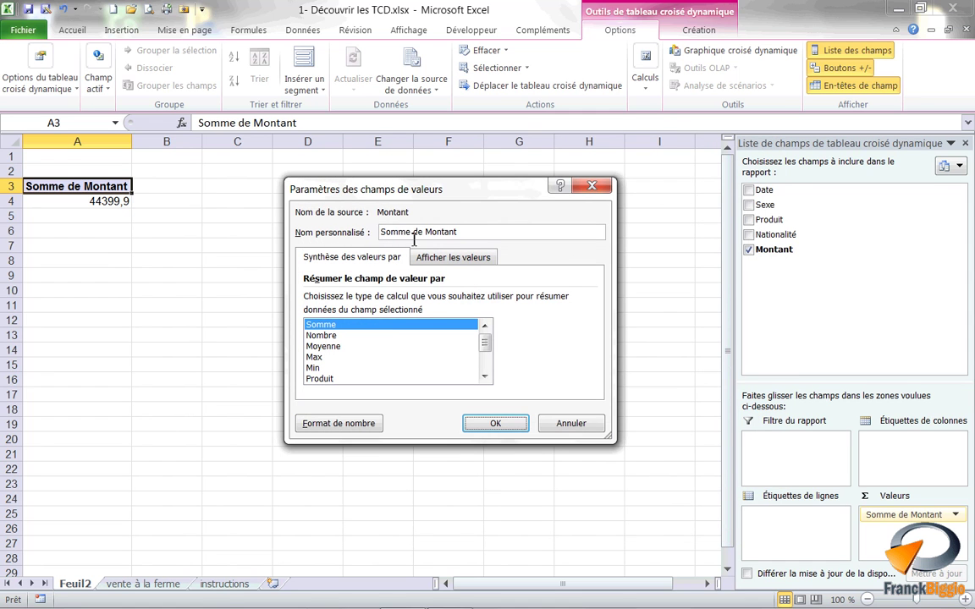
left_click_drag(468, 235, 345, 230)
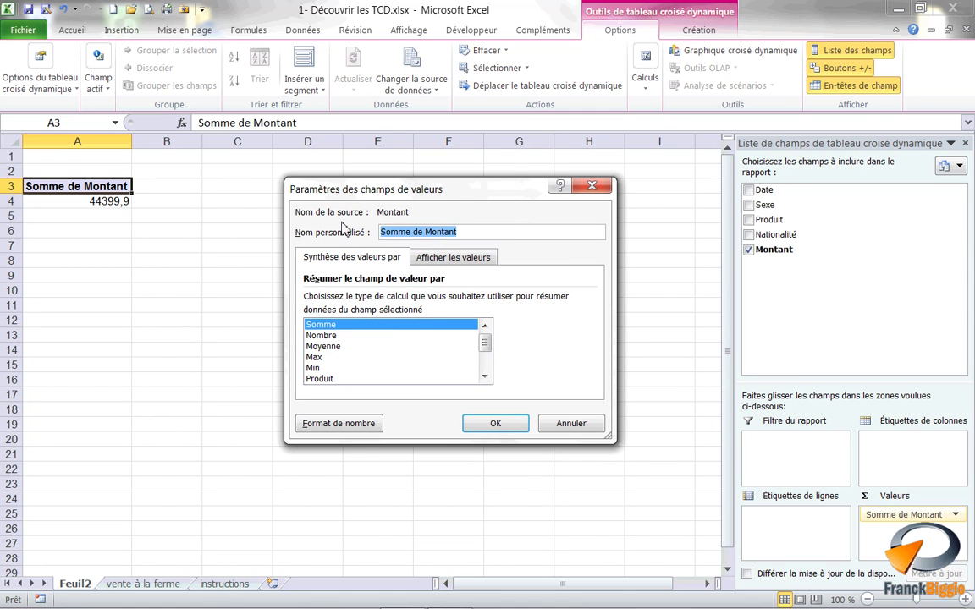
type("CA")
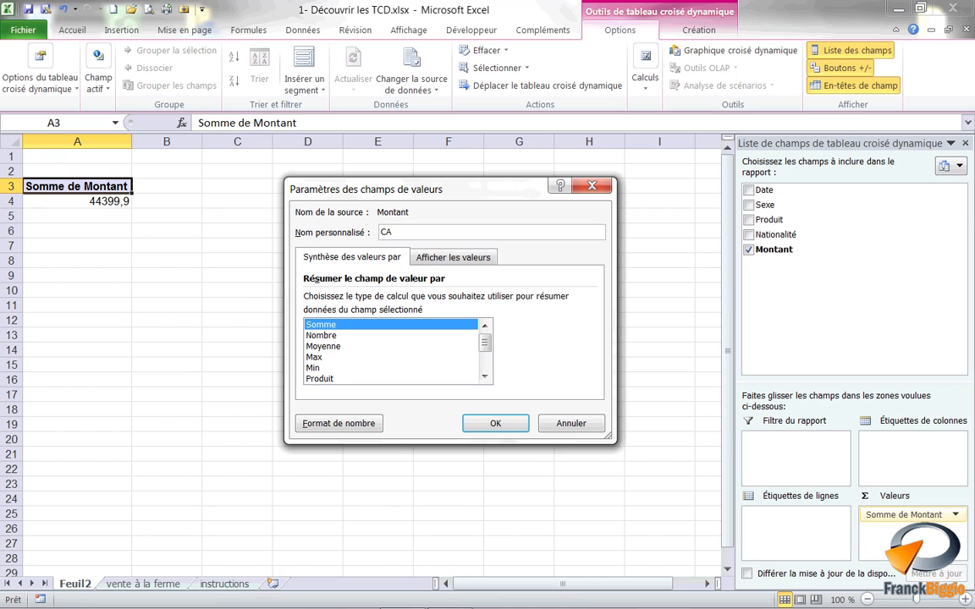
left_click(496, 424)
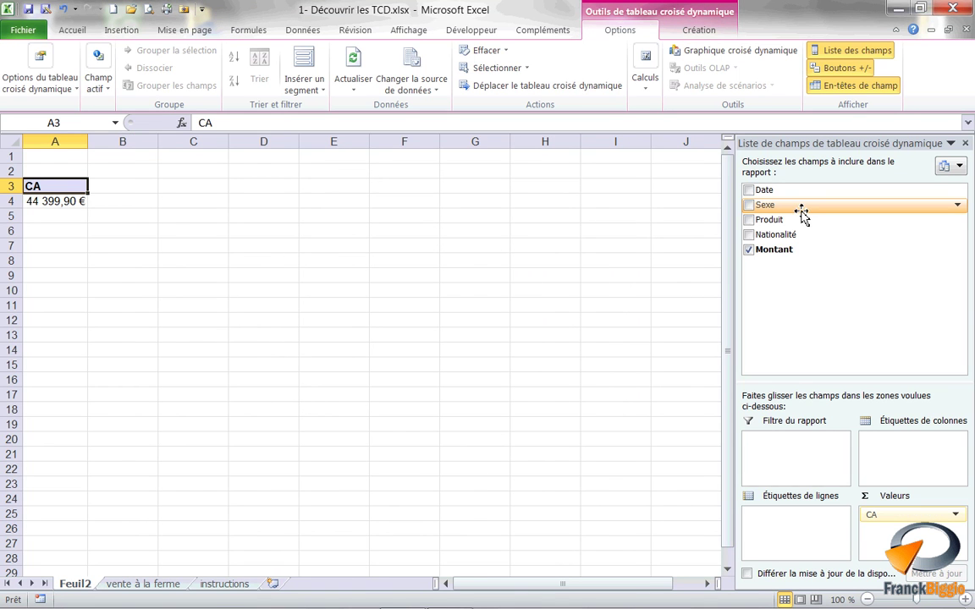
Add Date as a row field, listing CA per day from 01/01/2010
left_click_drag(791, 195, 816, 533)
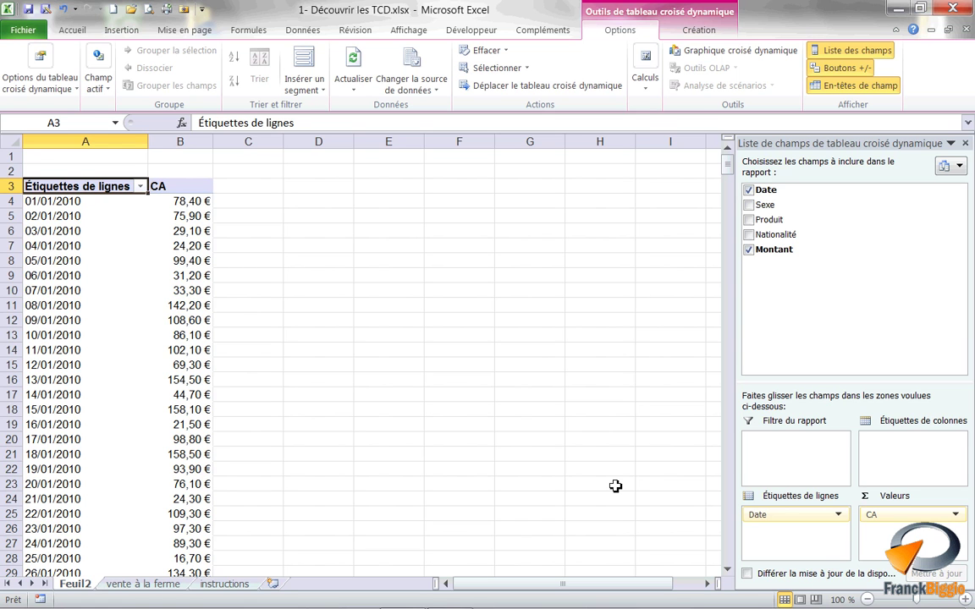
left_click(53, 321)
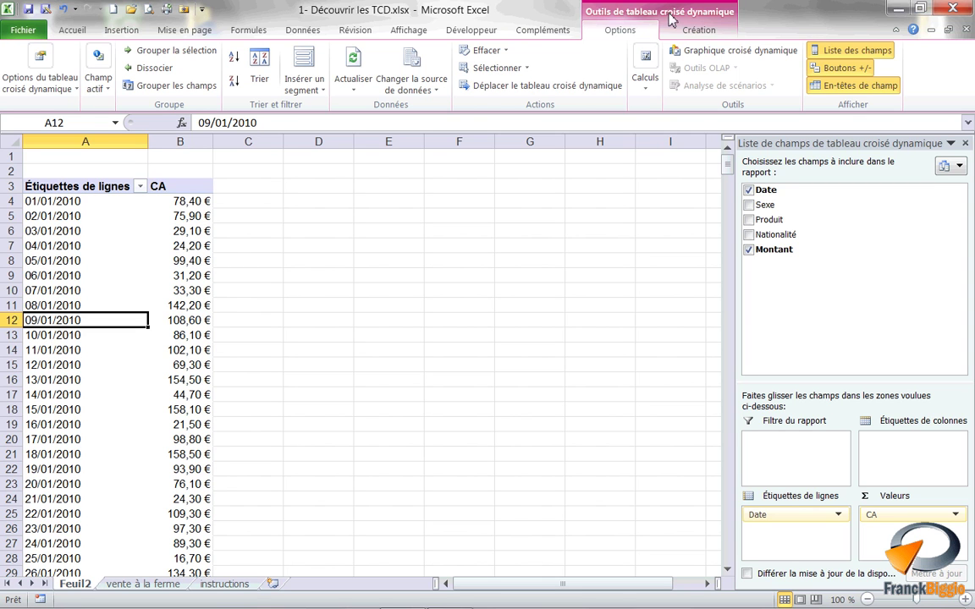
Group the row dates by Mois and Années
left_click(141, 92)
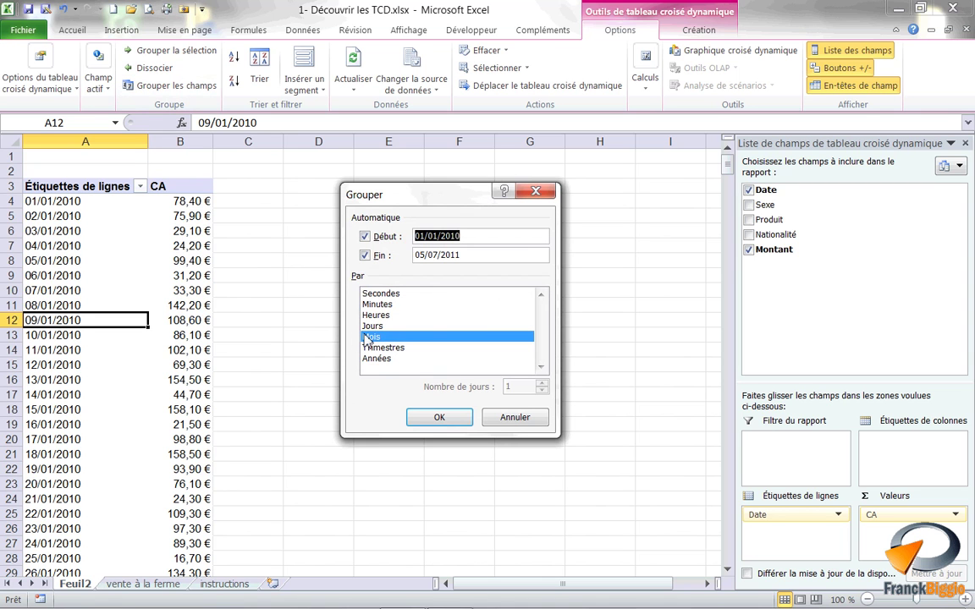
left_click(375, 359)
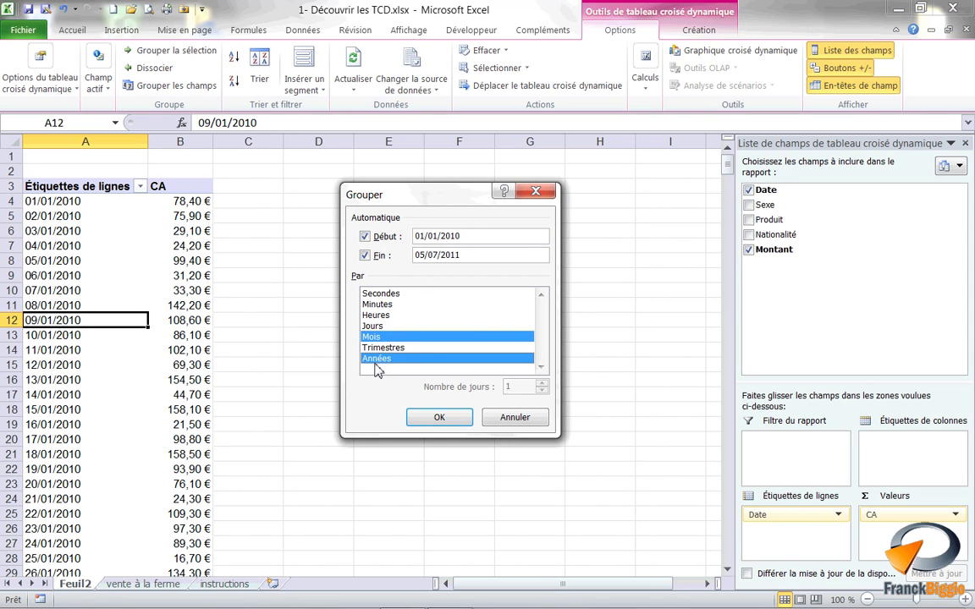
left_click(432, 417)
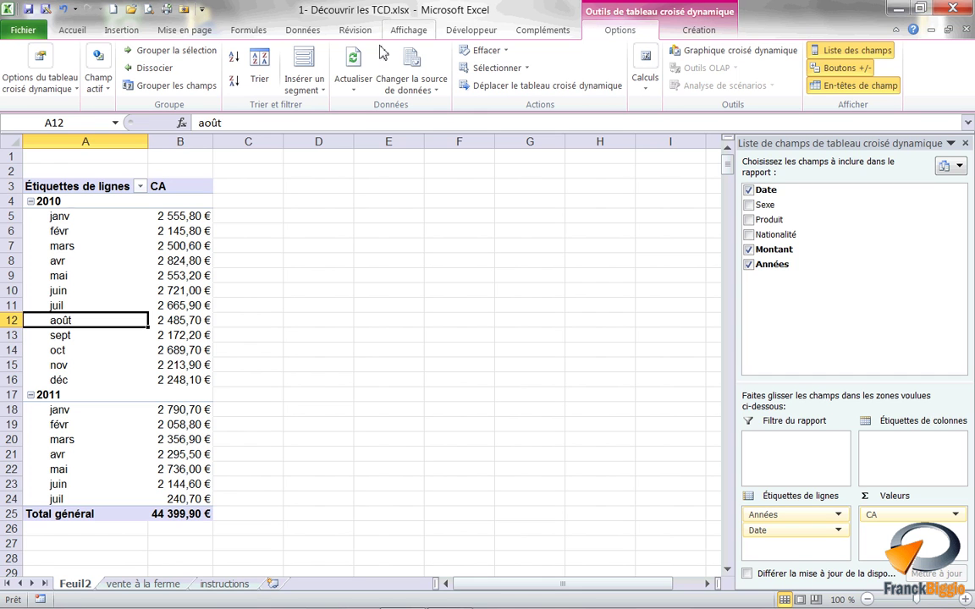
Insert an Années slicer and filter the pivot table to 2010
left_click(306, 89)
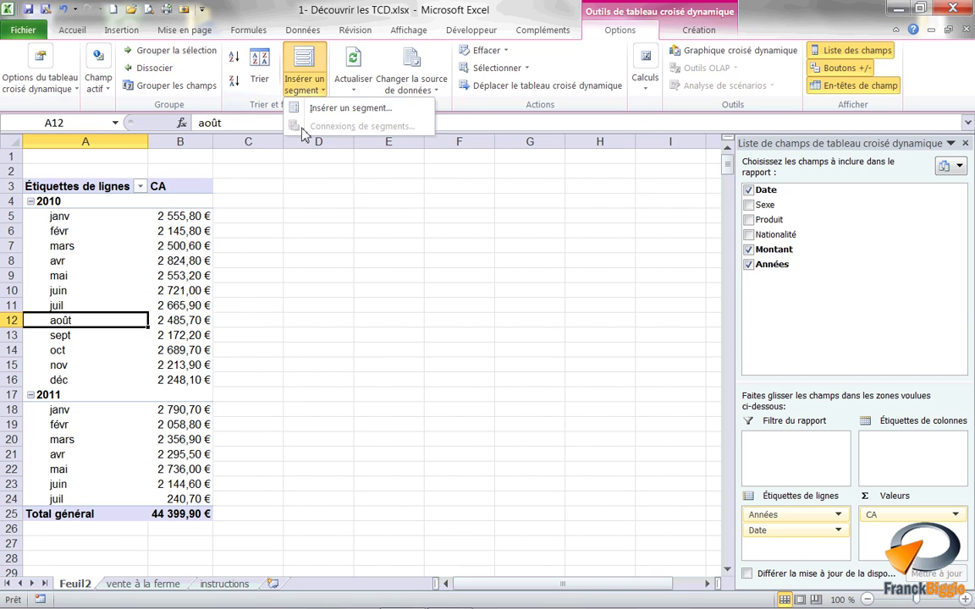
left_click(288, 105)
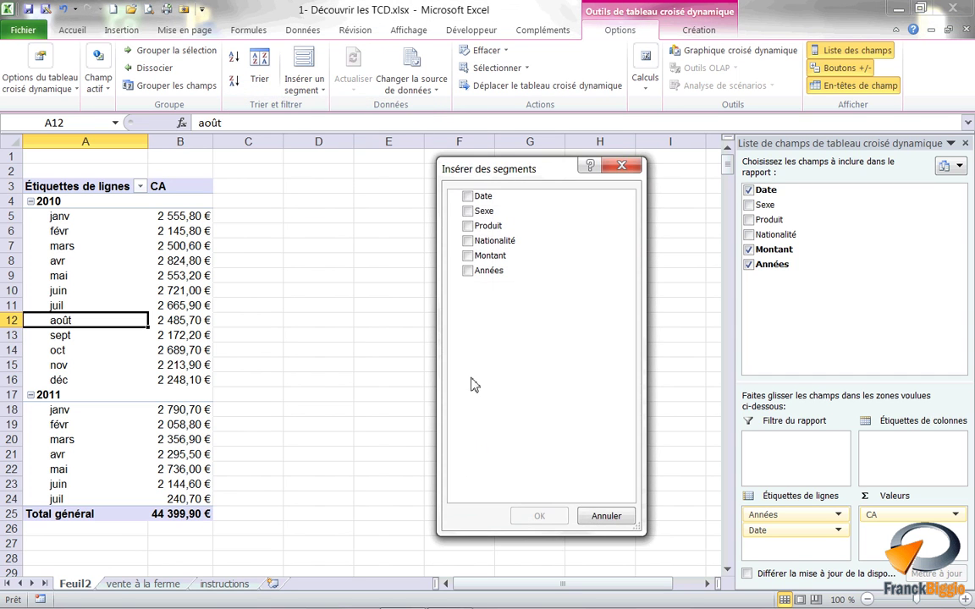
left_click(468, 271)
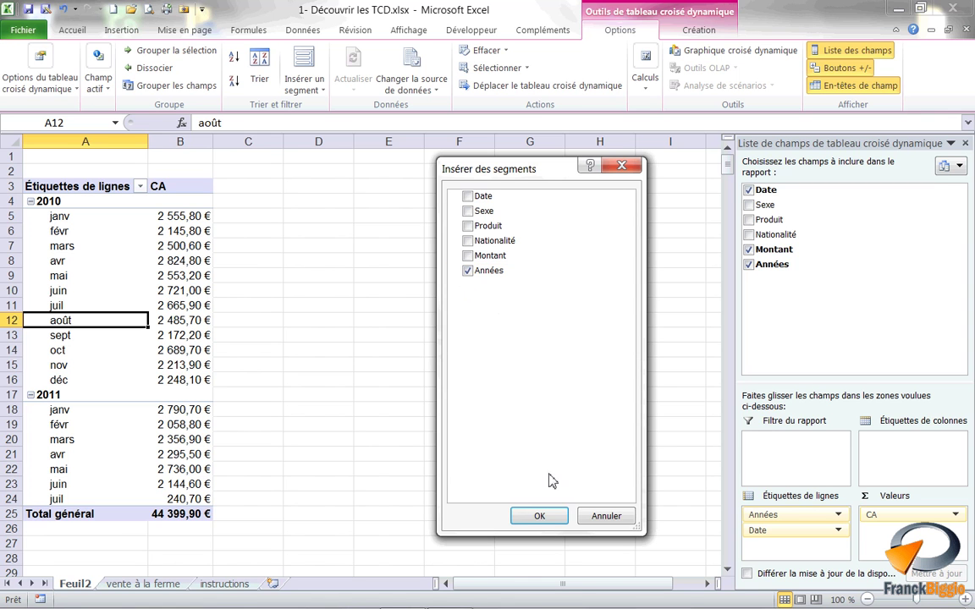
left_click(547, 517)
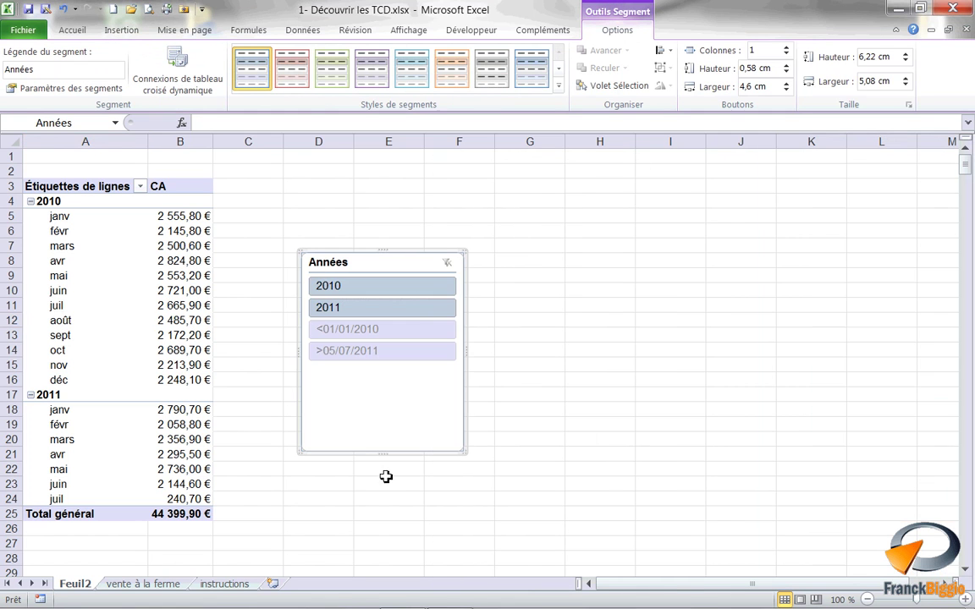
left_click(380, 288)
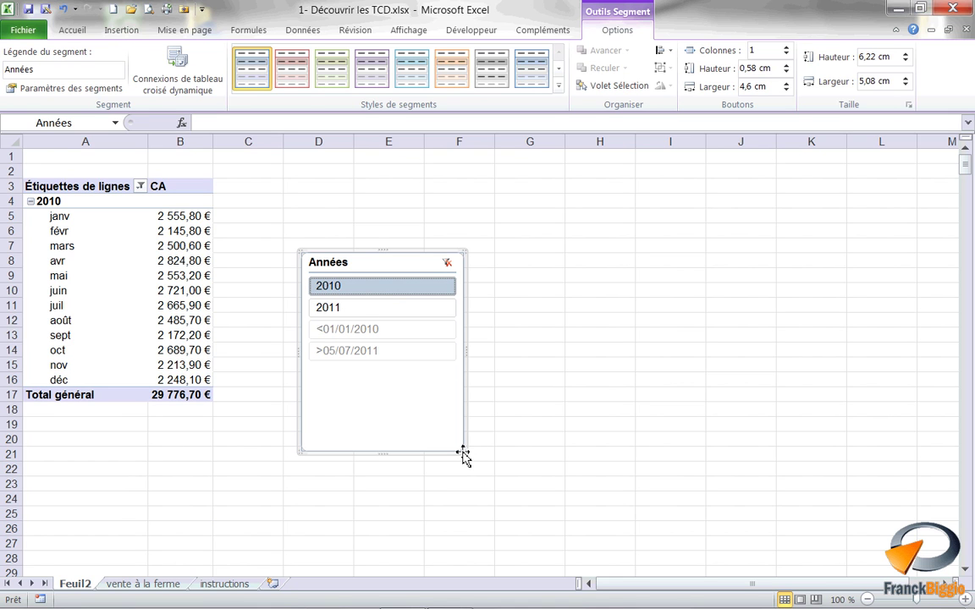
Resize the slicer to two buttons and move it beside the pivot table
left_click_drag(464, 456, 404, 328)
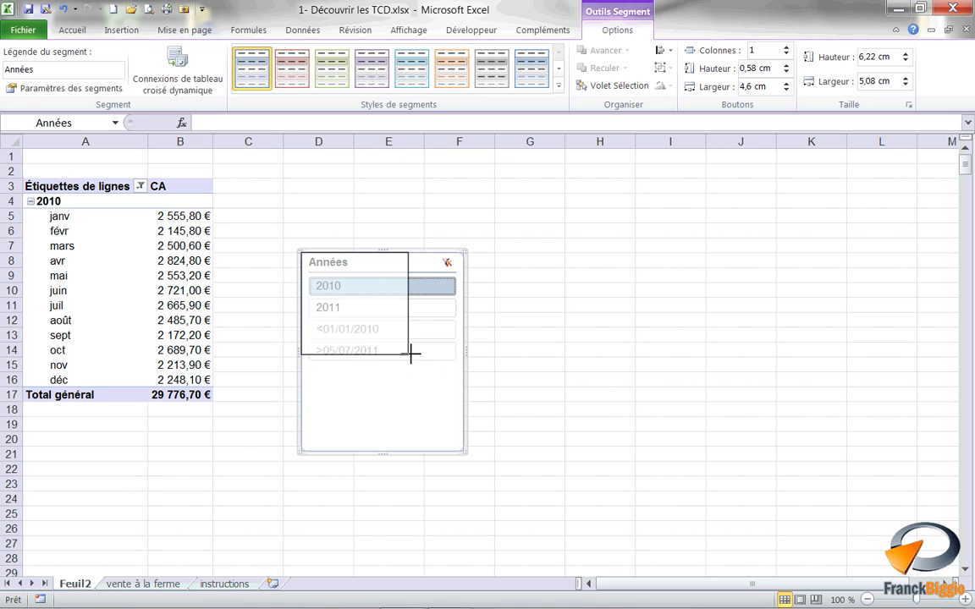
mouse_move(336, 255)
left_mouse_down()
mouse_move(309, 172)
mouse_move(296, 174)
left_mouse_up()
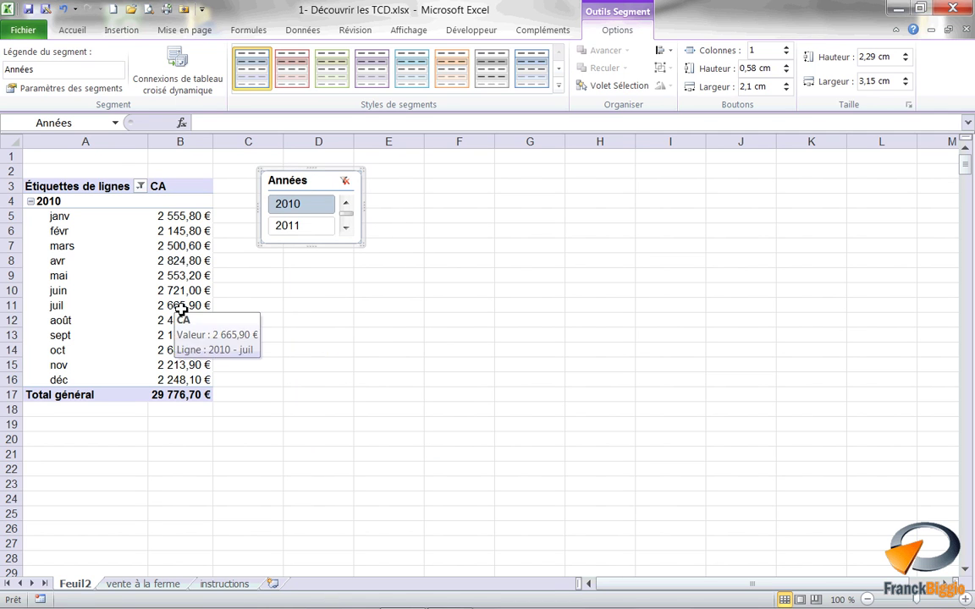
left_click(176, 234)
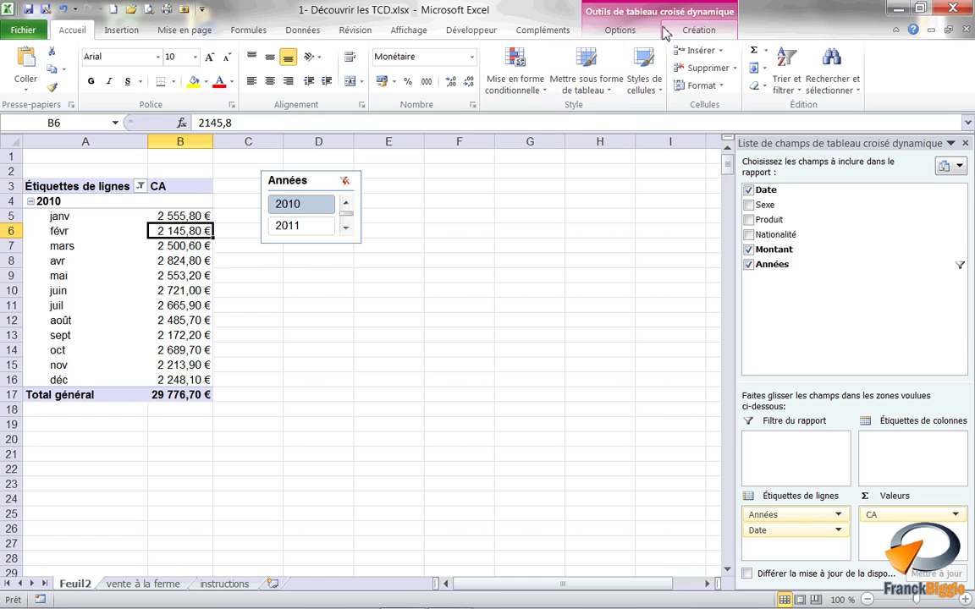
Display CA as Rang - Du plus grand au plus petit with Date as base field
left_click(616, 31)
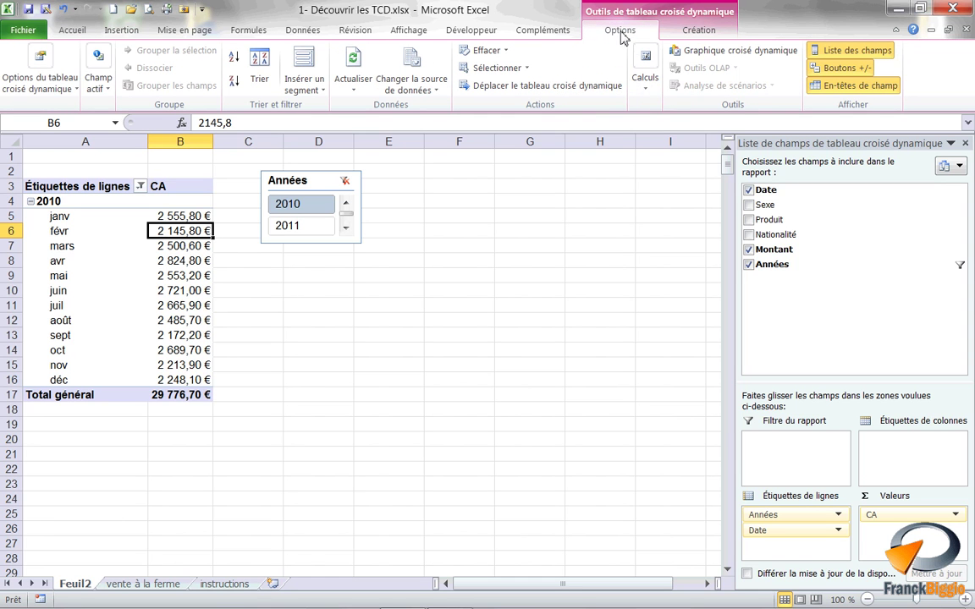
left_click(644, 85)
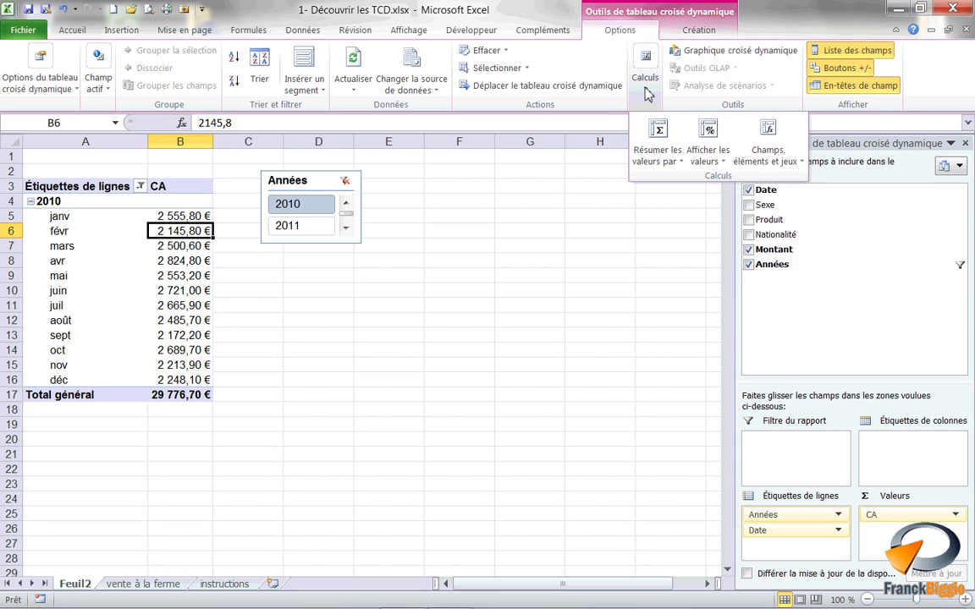
left_click(718, 159)
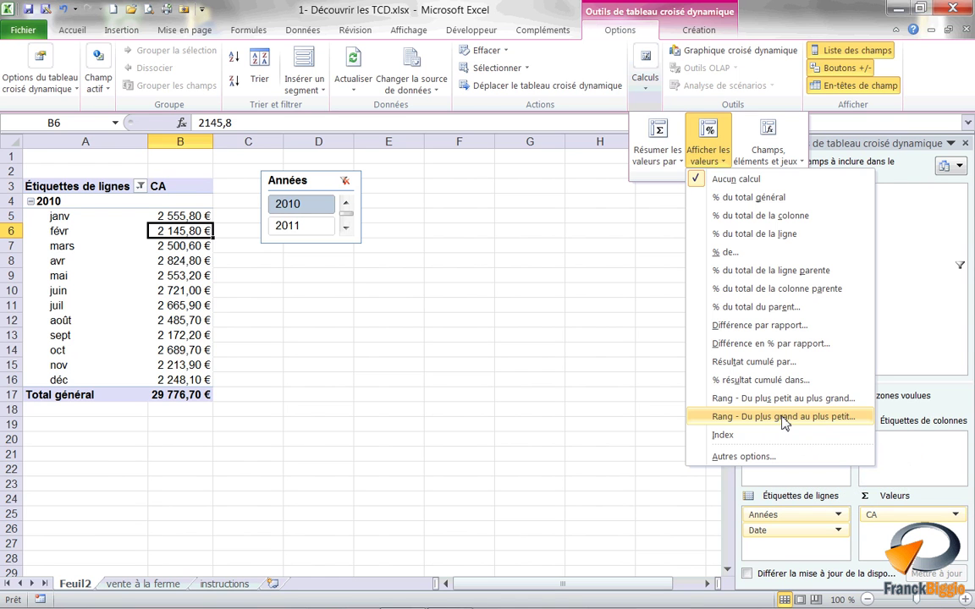
left_click(783, 417)
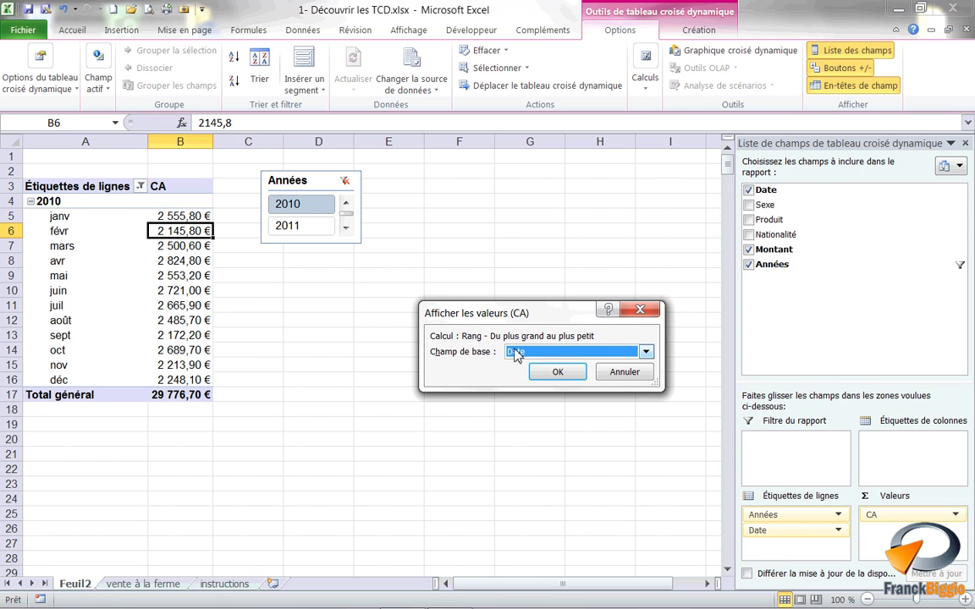
left_click(558, 373)
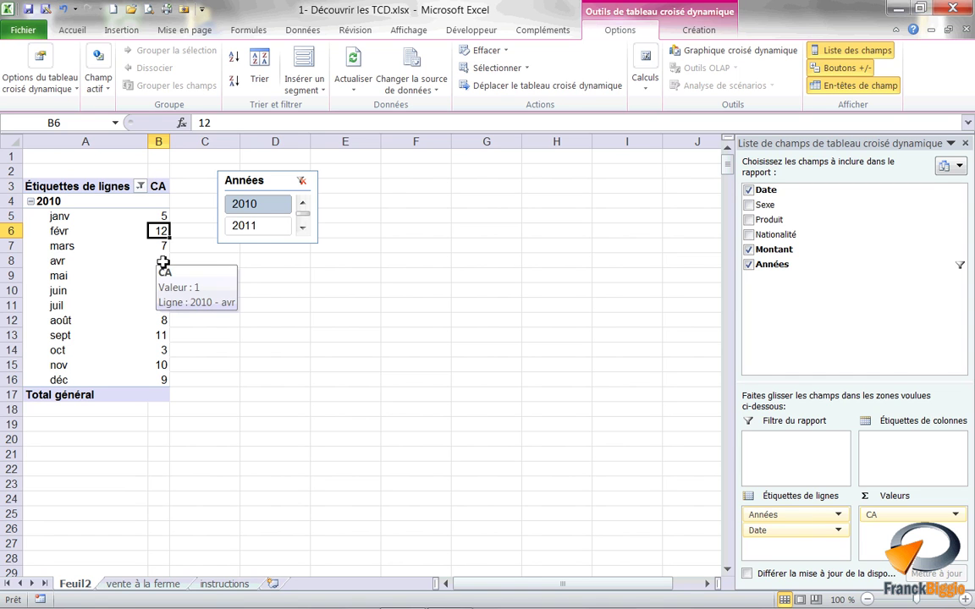
Turn off Liste des champs, Boutons +/- and En-têtes de champ
left_click(866, 53)
left_click(864, 68)
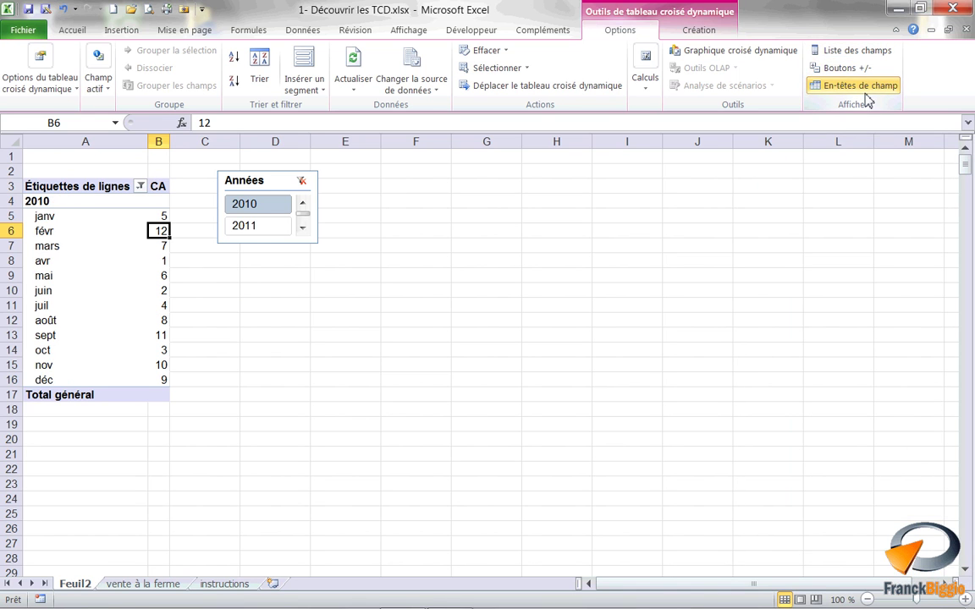
left_click(864, 86)
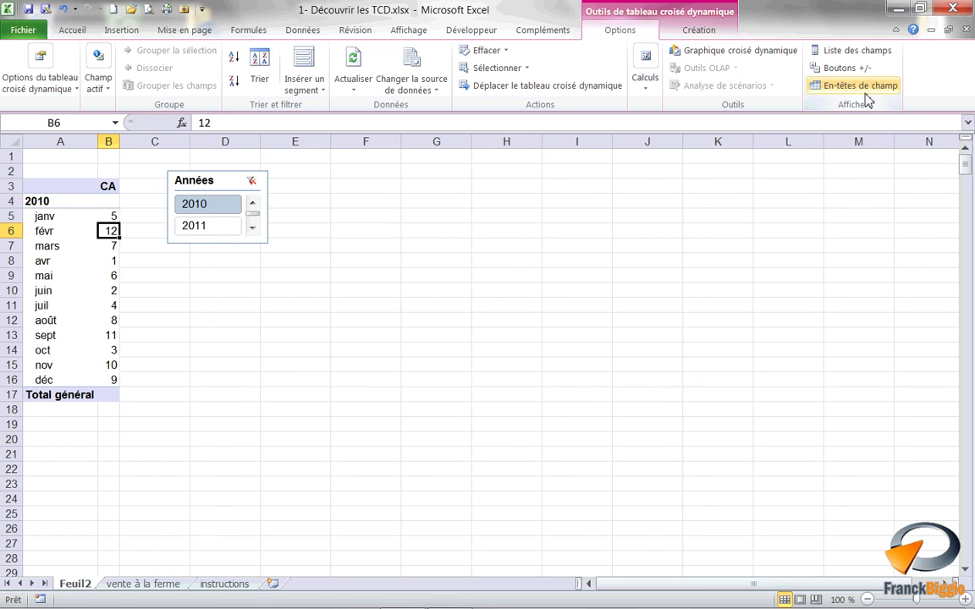
left_click(865, 89)
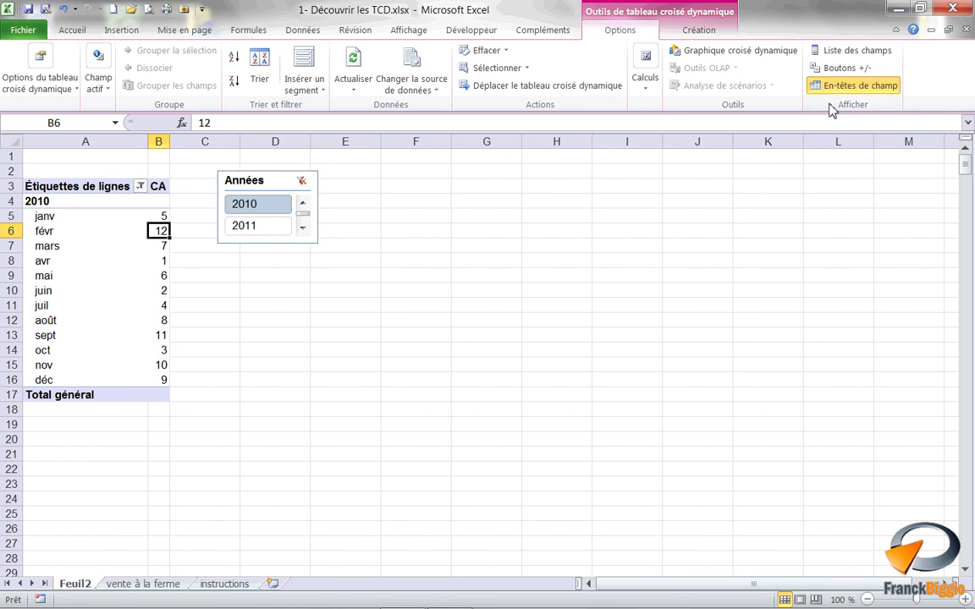
left_click(855, 86)
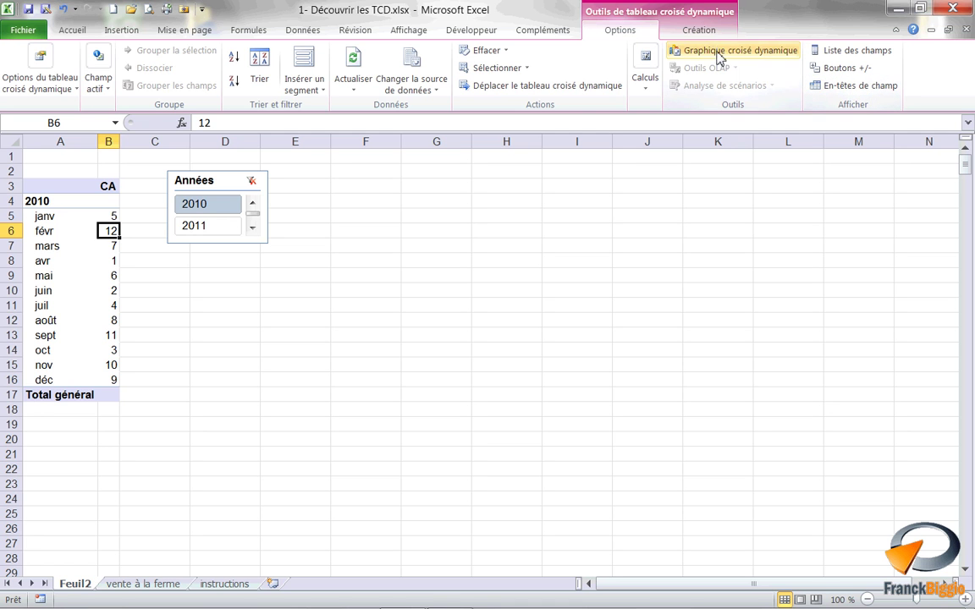
Apply the purple Moyen style from the pivot table styles gallery
left_click(699, 31)
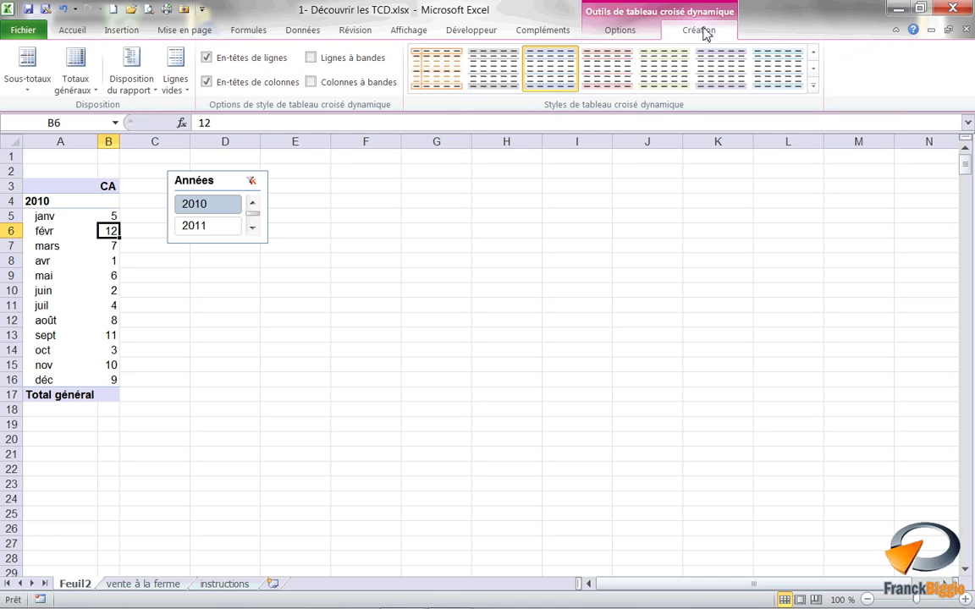
left_click(814, 84)
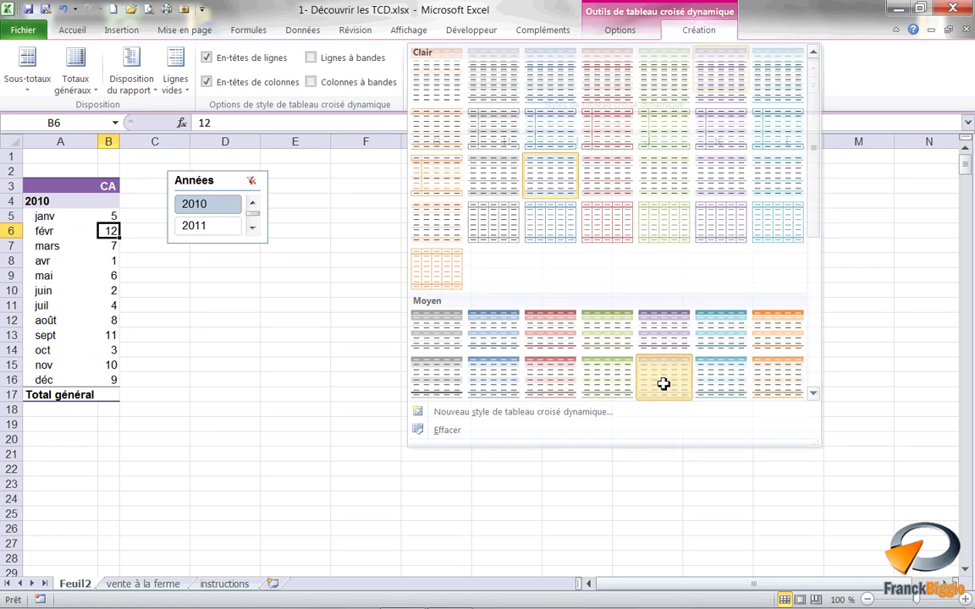
left_click(661, 338)
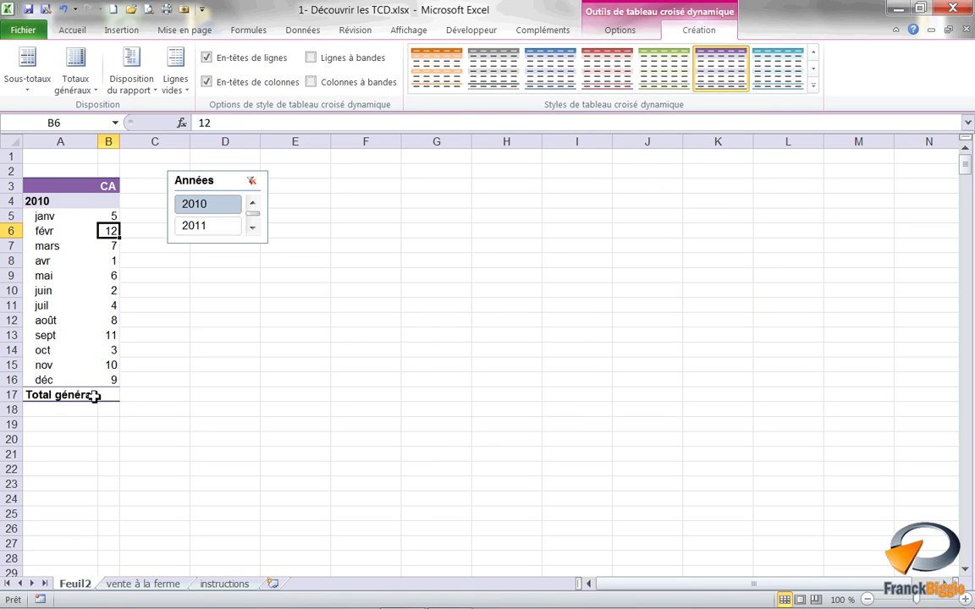
left_click(94, 396)
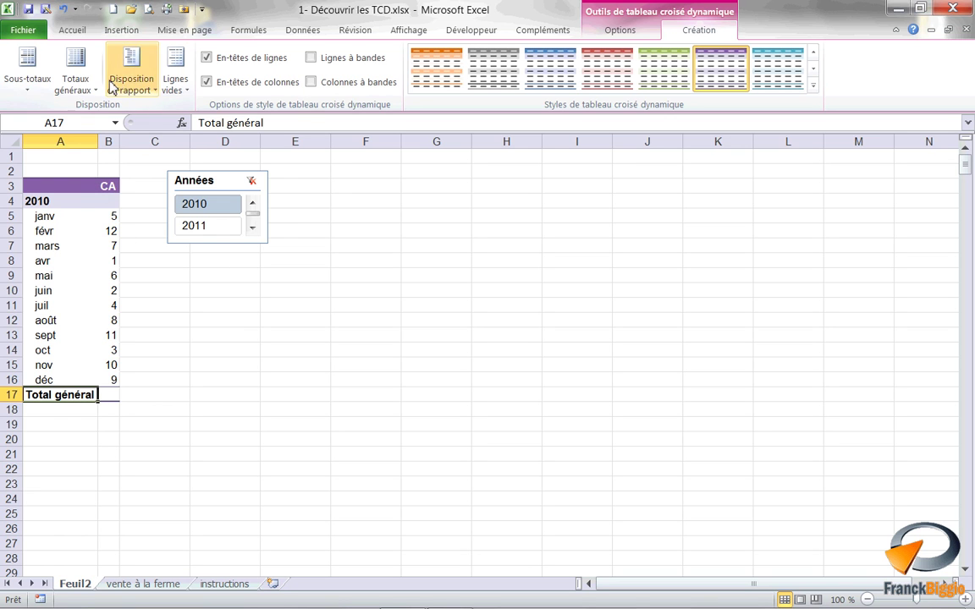
Set Totaux généraux to Désactivé pour les lignes et les colonnes
left_click(75, 81)
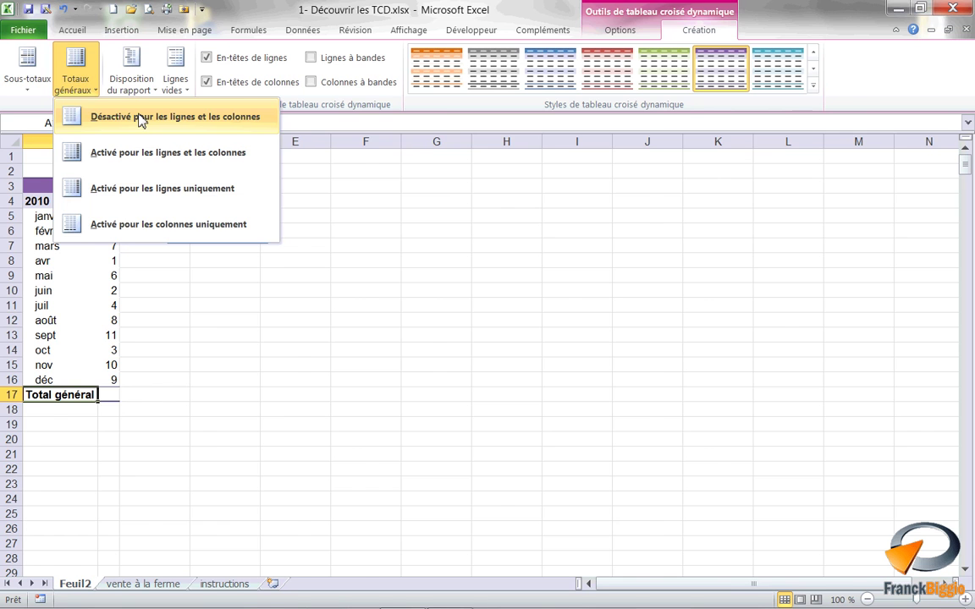
left_click(140, 119)
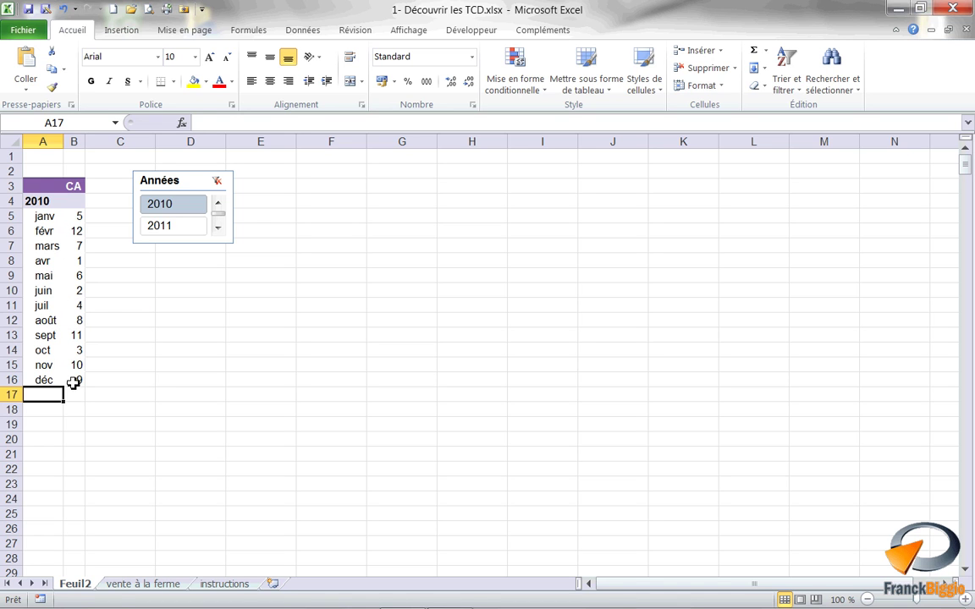
left_click(77, 385)
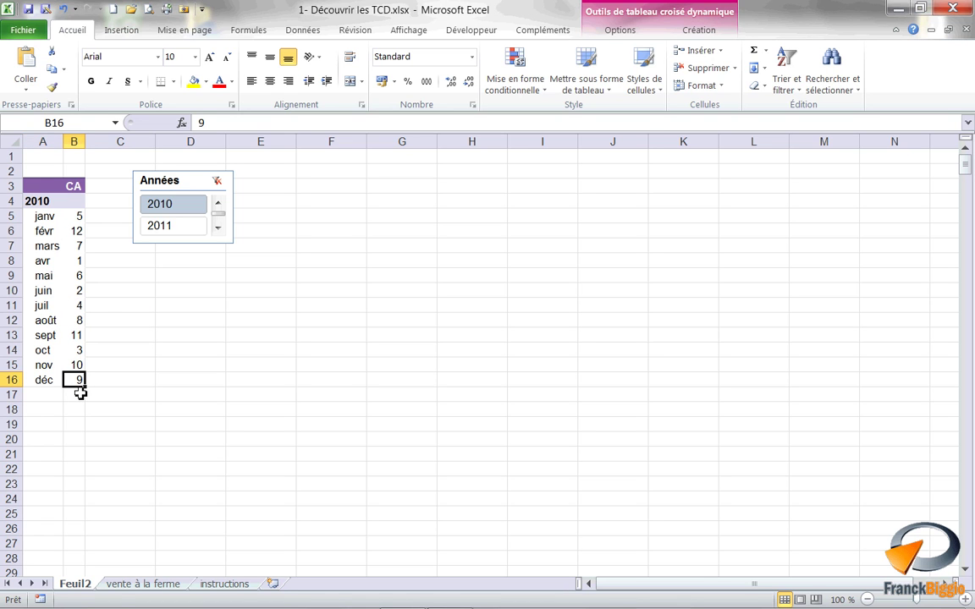